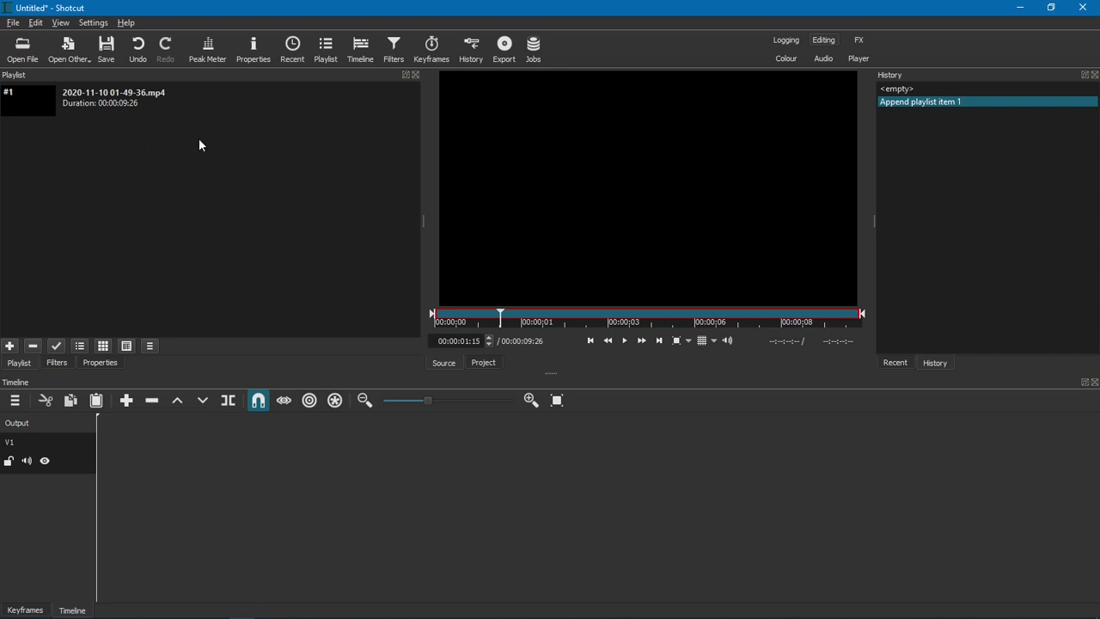
drag(74, 100, 165, 427)
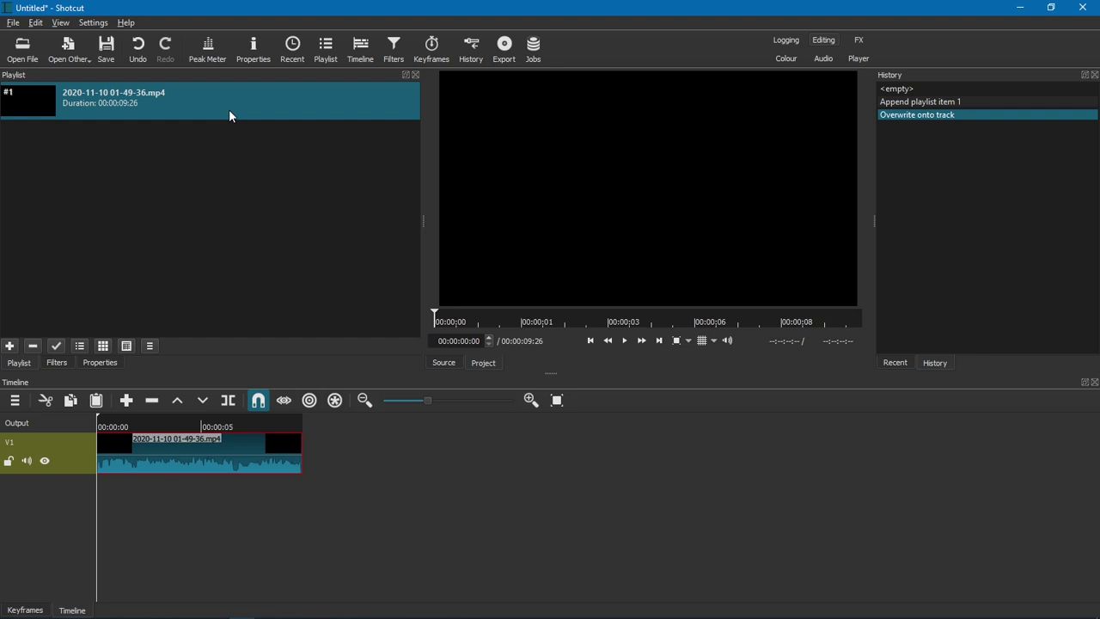
key(space)
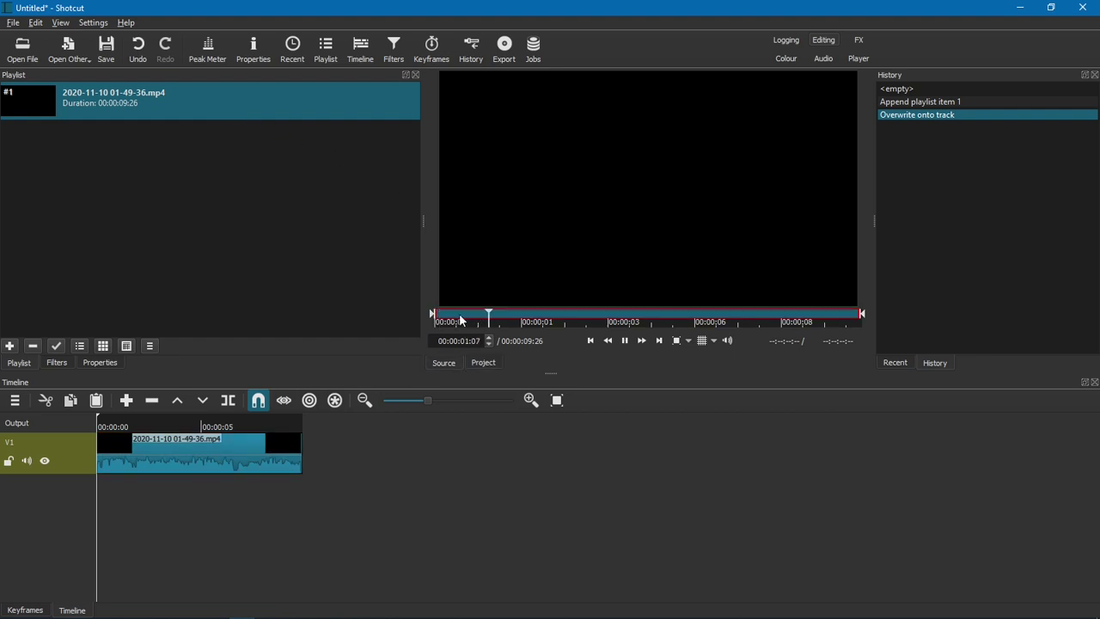
click(627, 340)
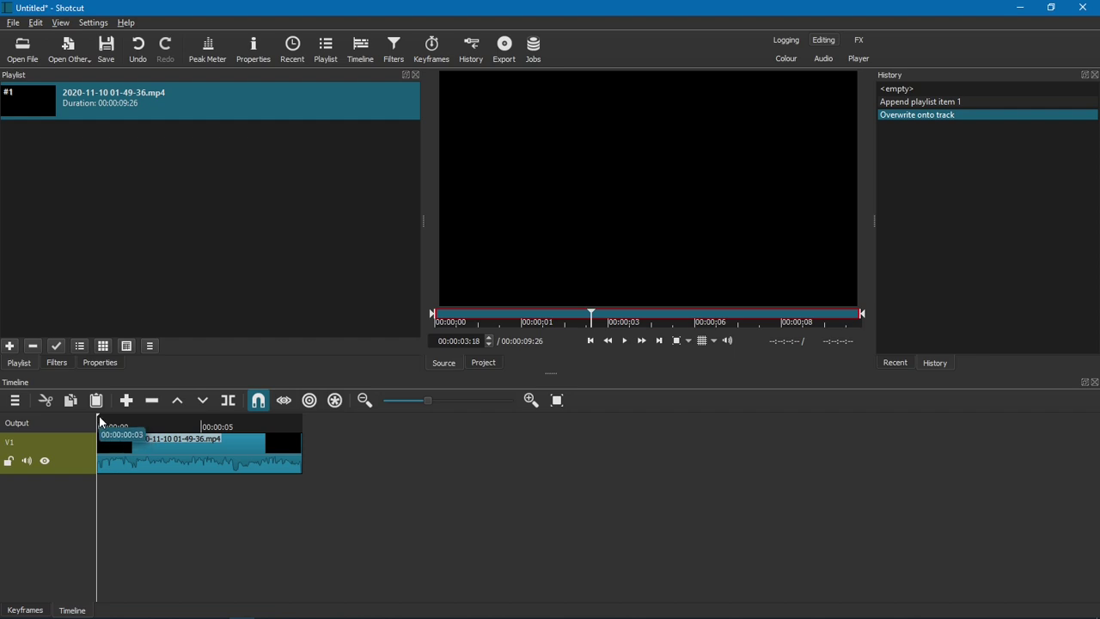
click(101, 421)
click(643, 342)
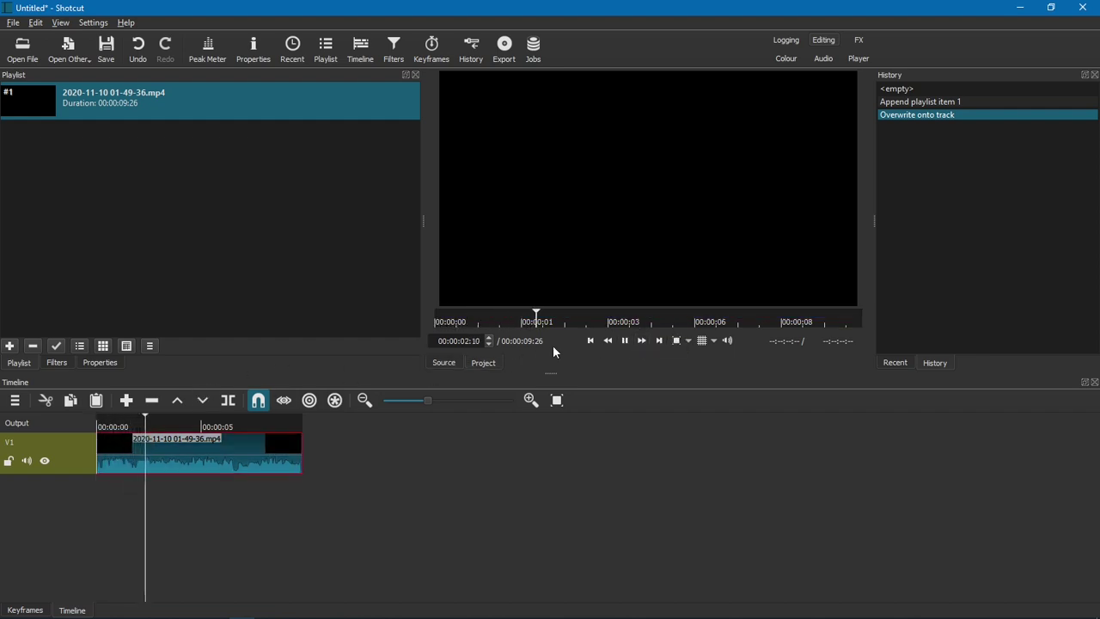
key(space)
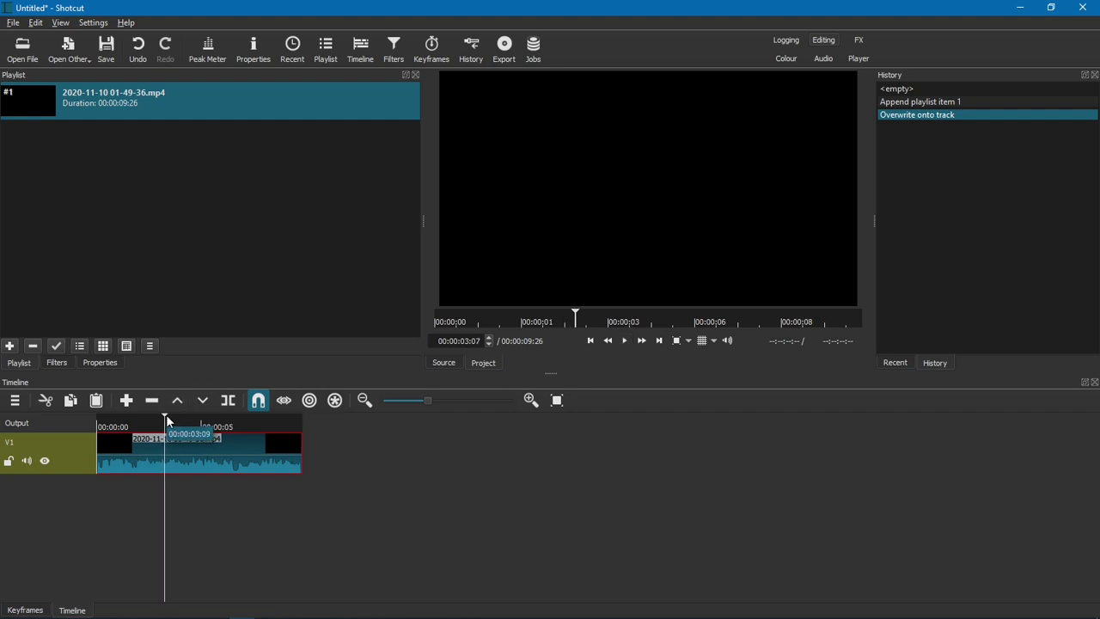
drag(165, 414, 101, 429)
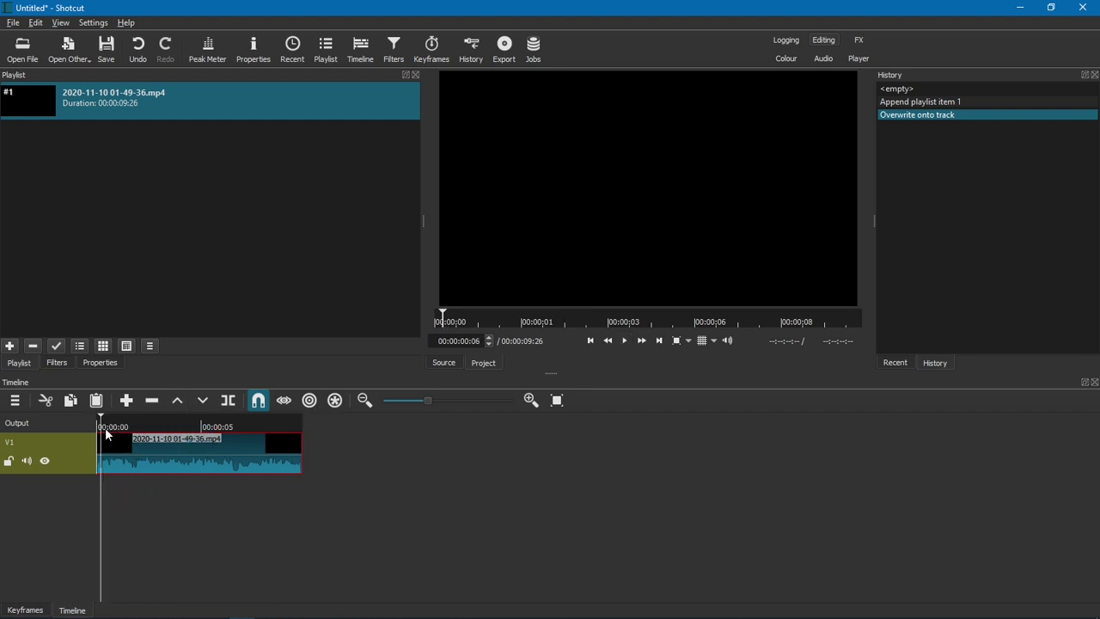
Step: Detach the timeline clip's audio onto A1 and move the playhead back to 00:00:00:00
right_click(173, 459)
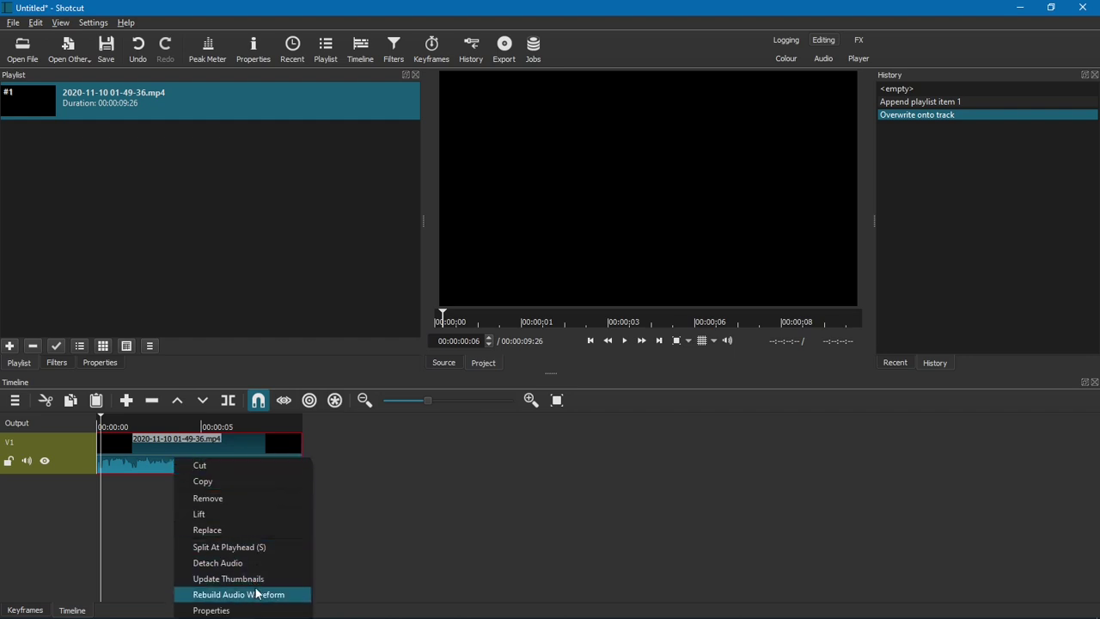
click(253, 563)
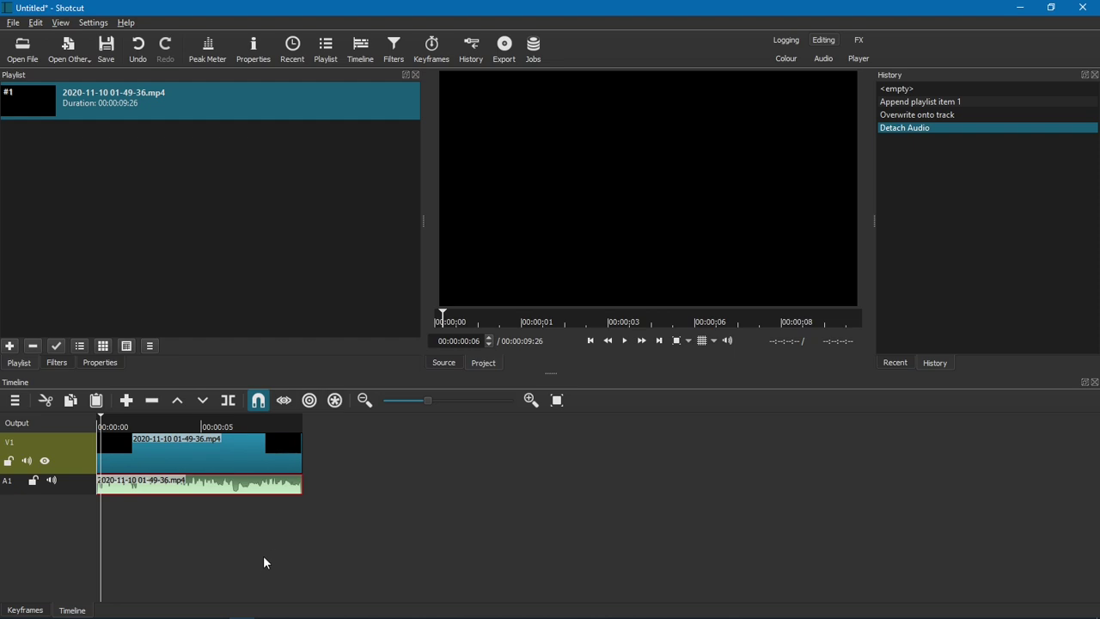
drag(101, 416, 96, 418)
Step: Select the A1 audio track in the timeline
click(85, 488)
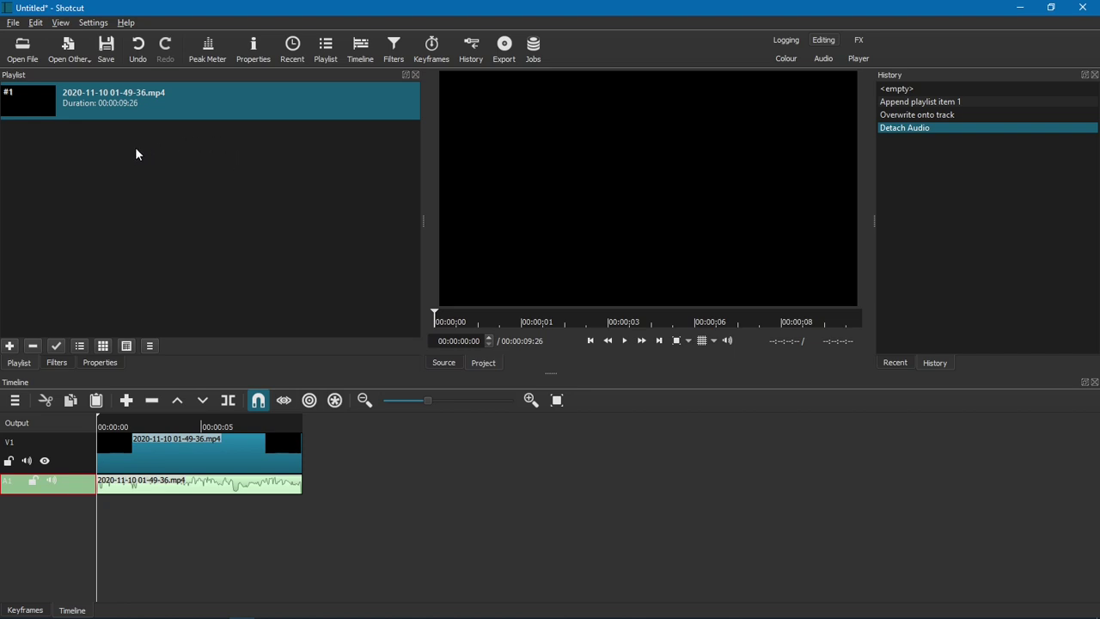
Step: Load the playlist clip into the source player and play it
click(99, 363)
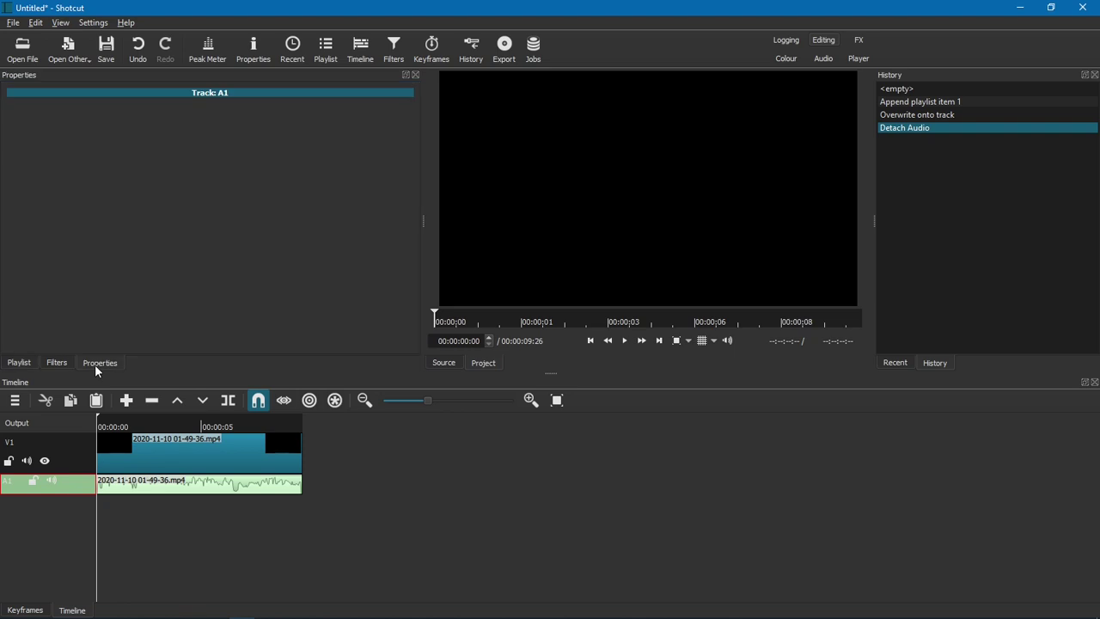
click(19, 363)
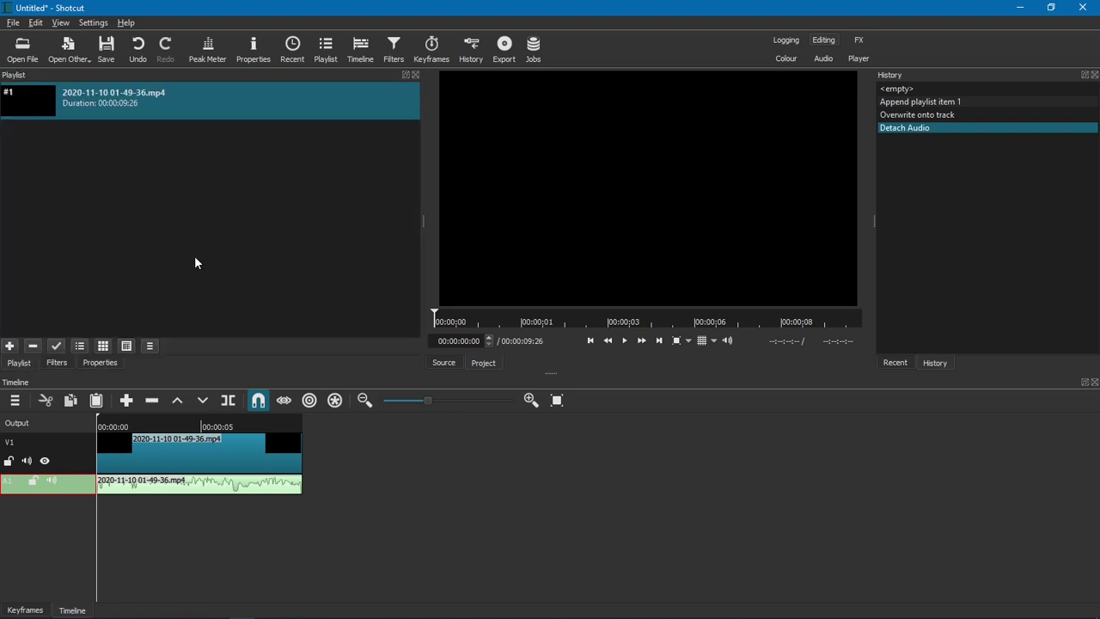
double_click(237, 103)
click(625, 342)
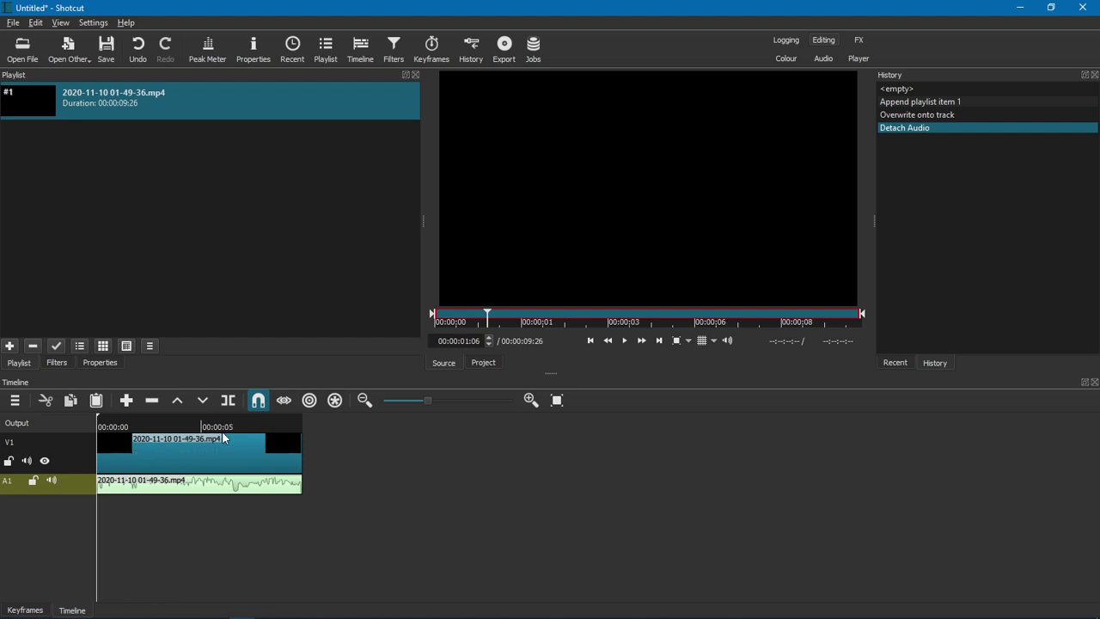
Step: Set the clip's audio Track to stream 2: 2 ch 48 KHz aac
click(91, 360)
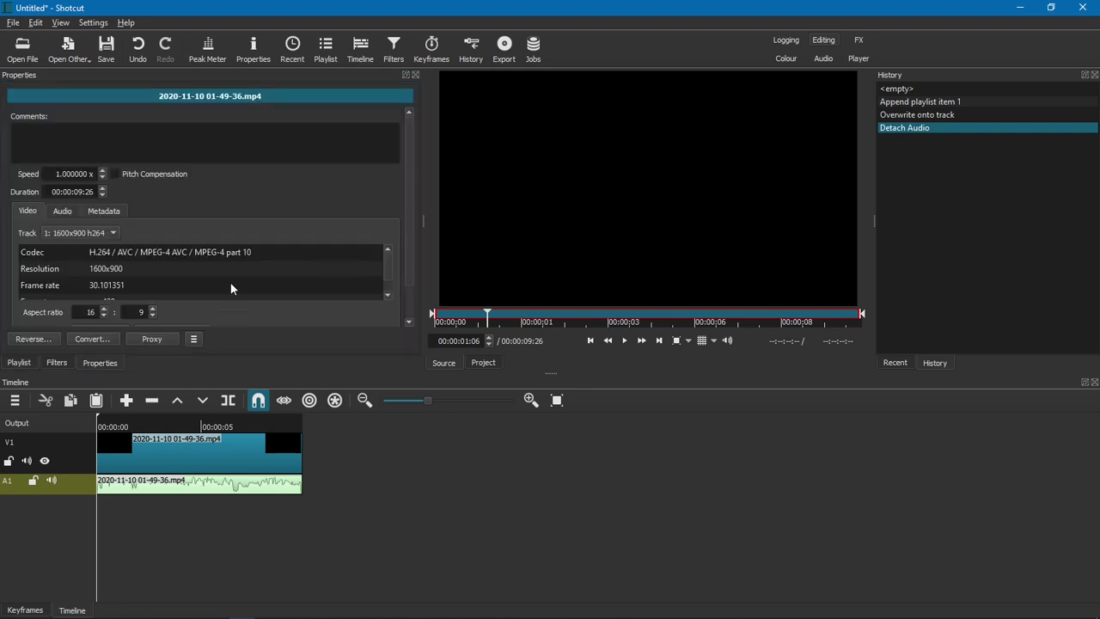
click(64, 212)
click(93, 233)
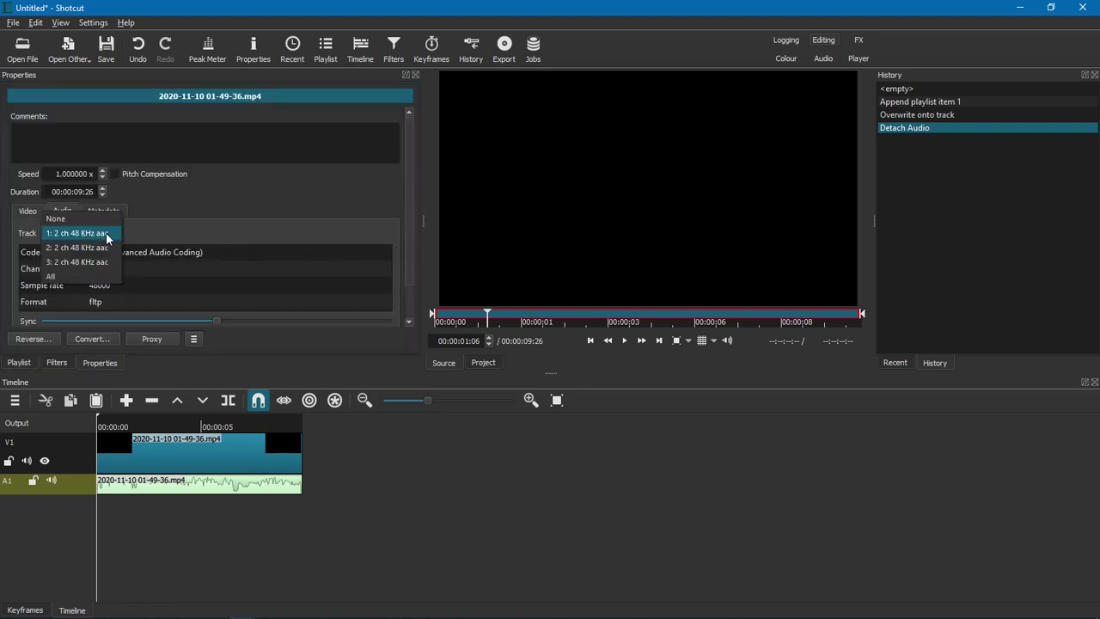
click(86, 246)
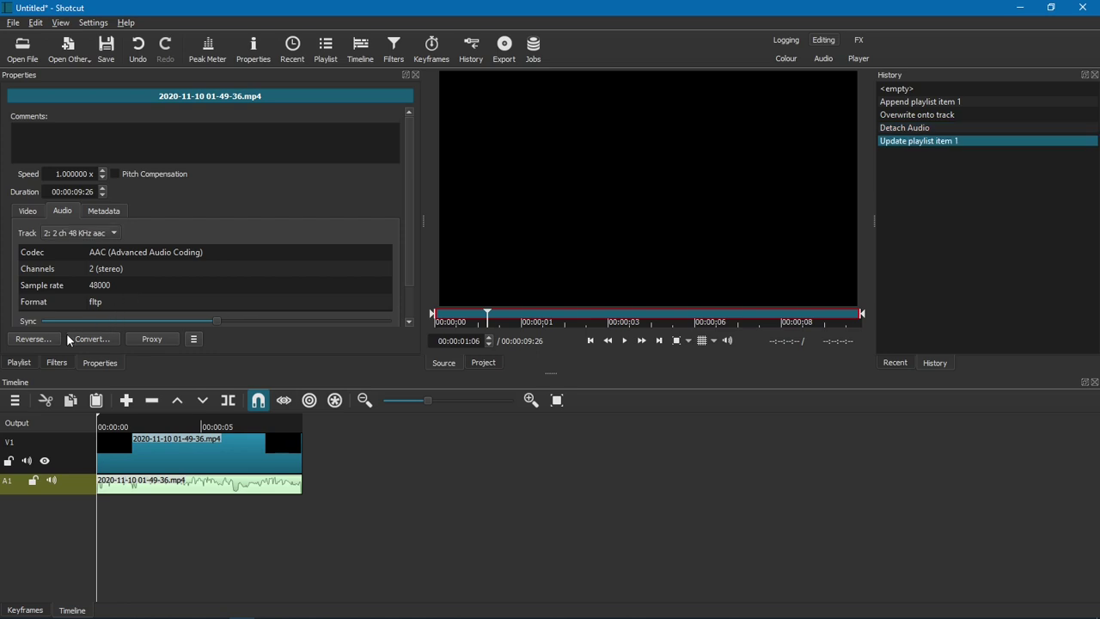
click(19, 361)
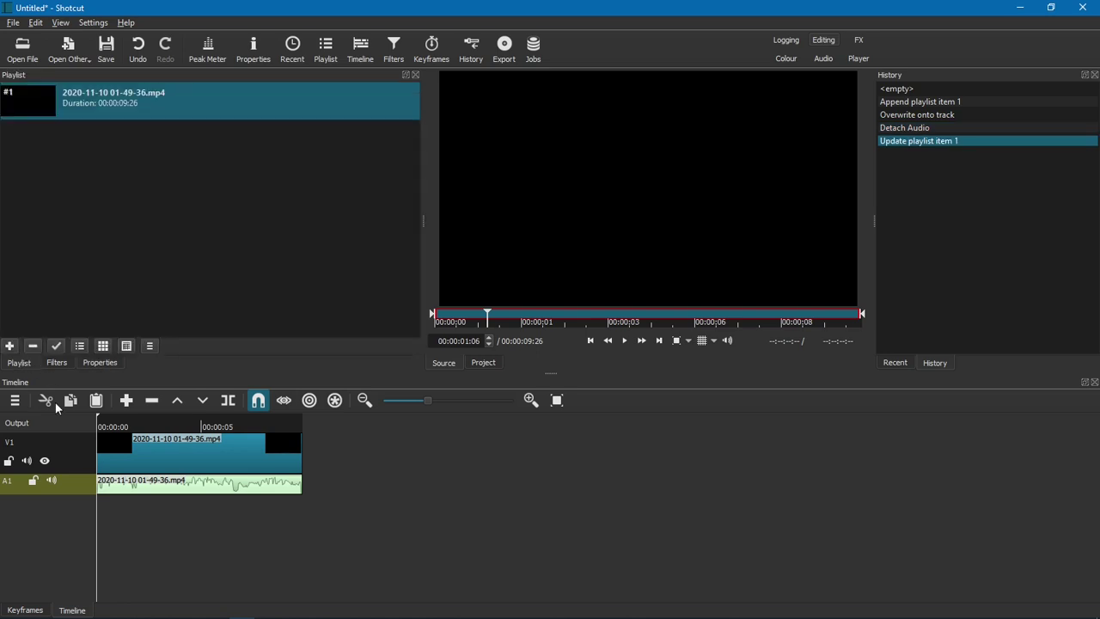
Step: Add audio track A2, drop the clip onto it, and preview the clip in the source player
right_click(73, 483)
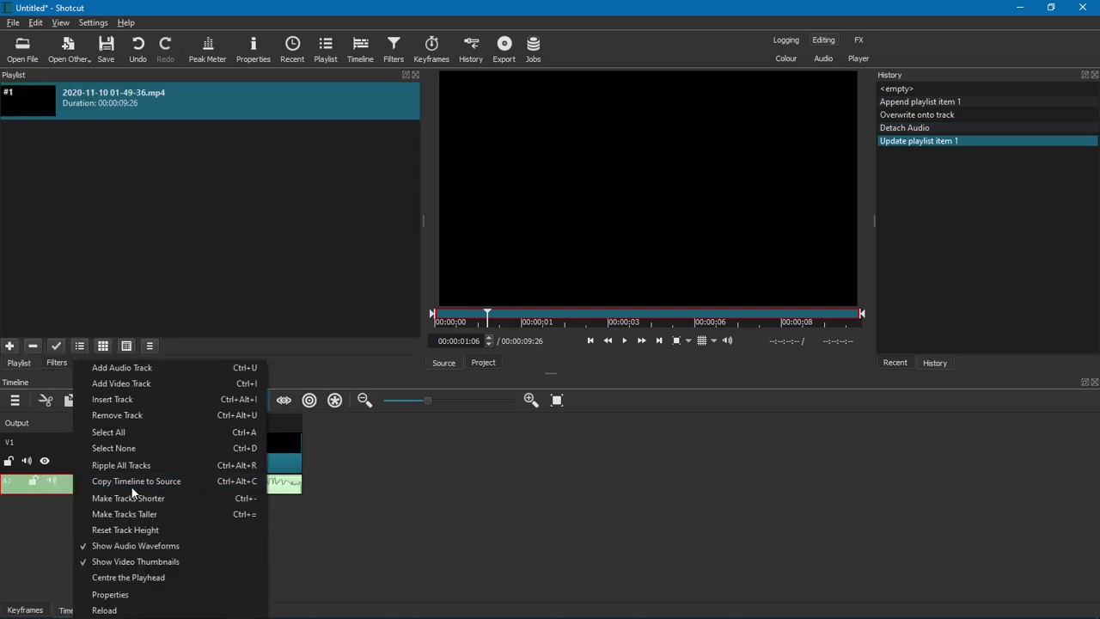
click(149, 368)
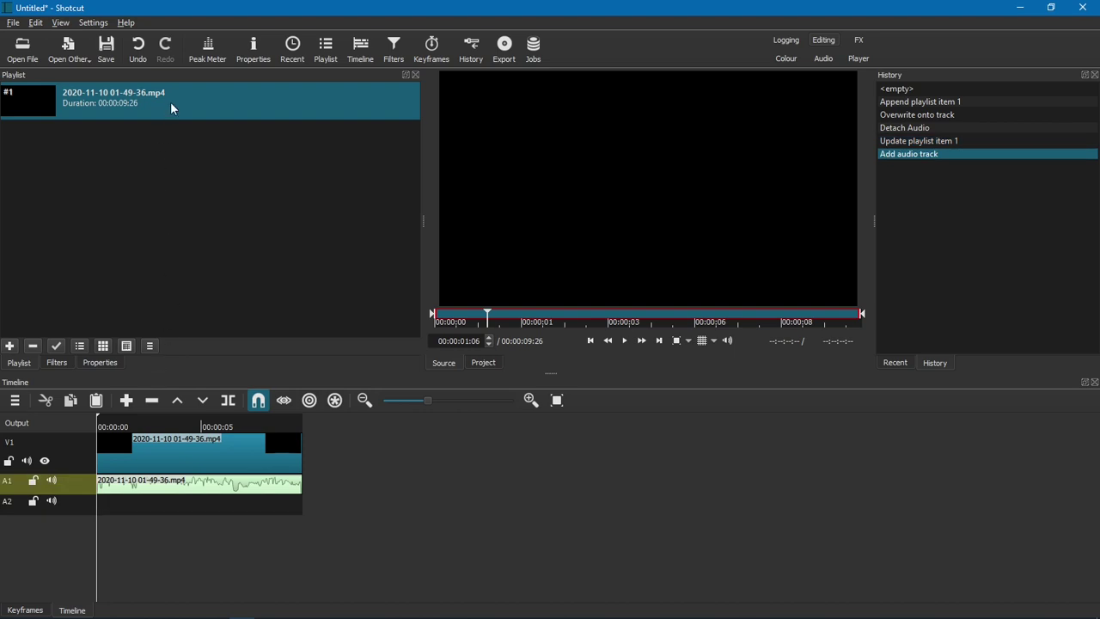
drag(170, 102, 158, 515)
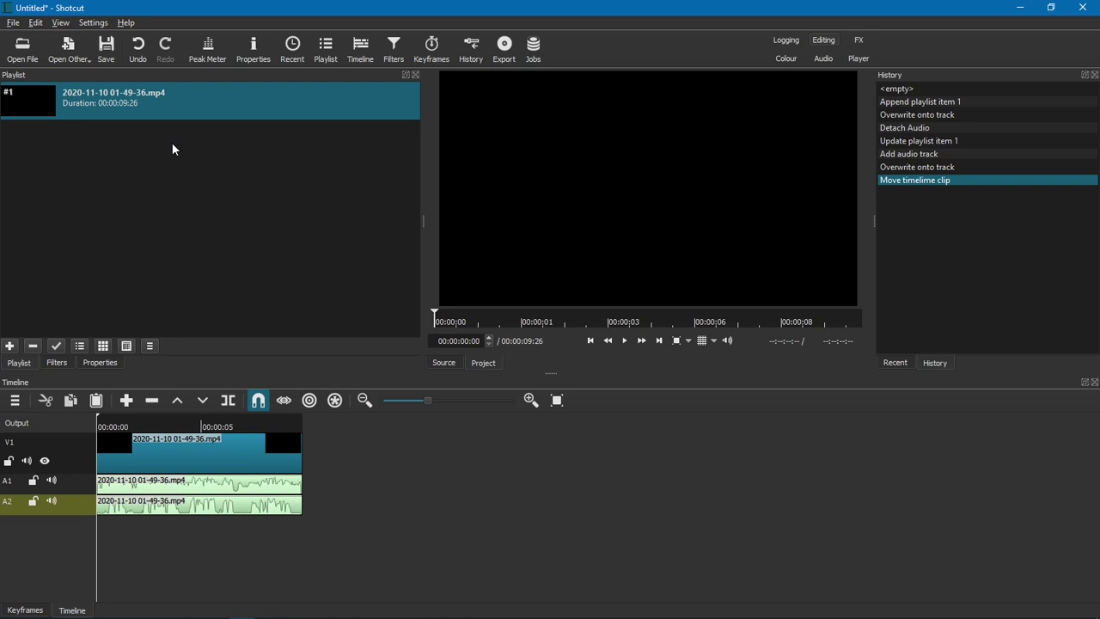
double_click(266, 107)
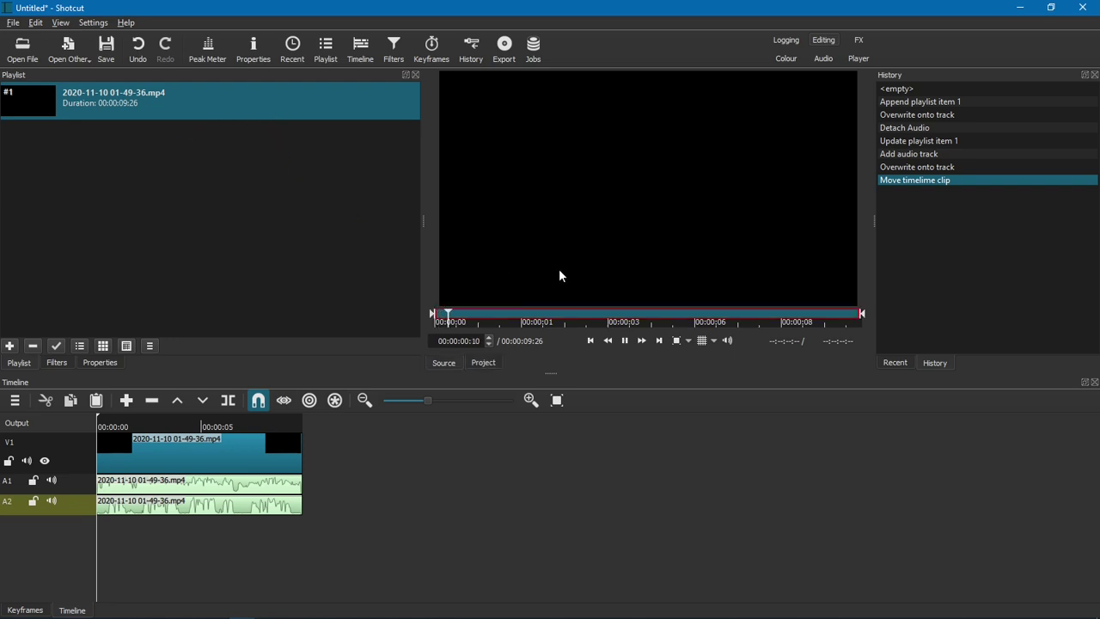
click(628, 341)
Step: Set the playlist clip's audio Track to the third audio stream
click(100, 362)
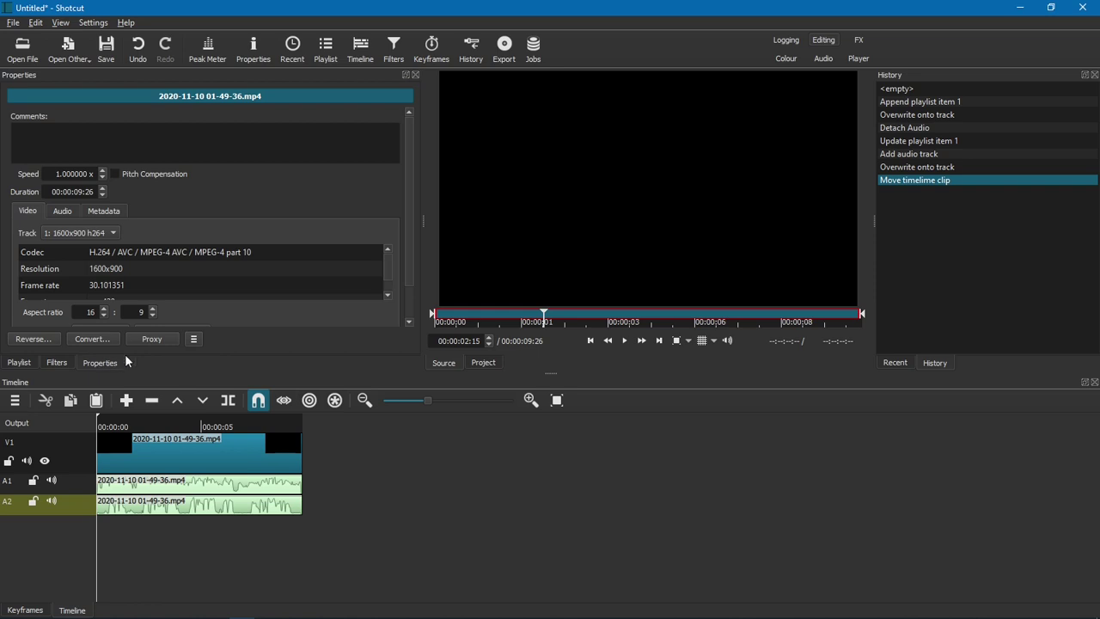
click(63, 212)
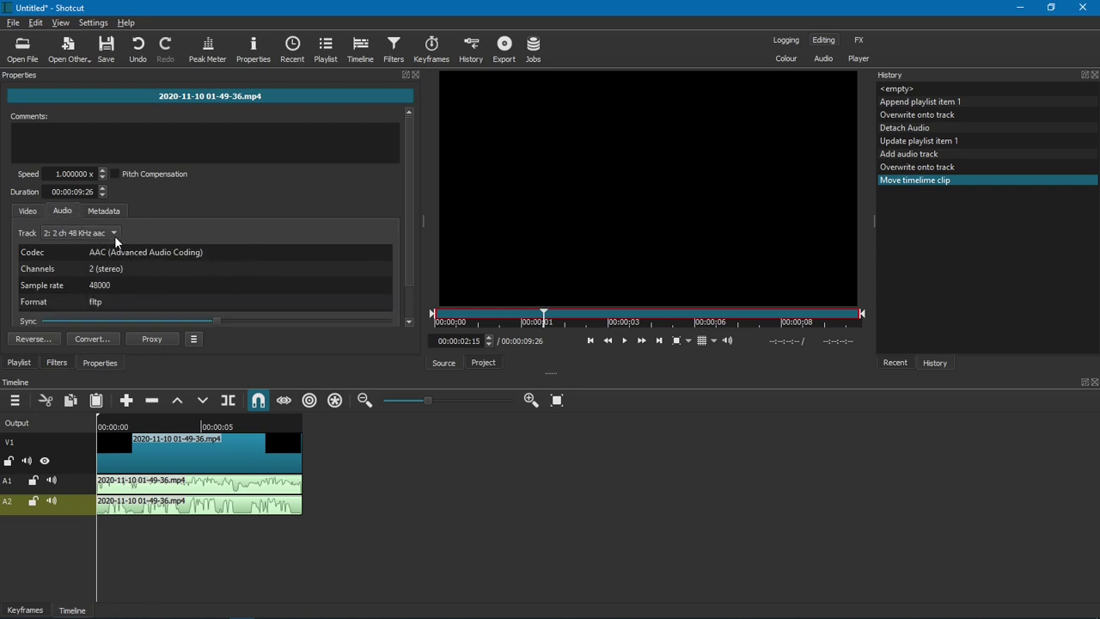
click(110, 234)
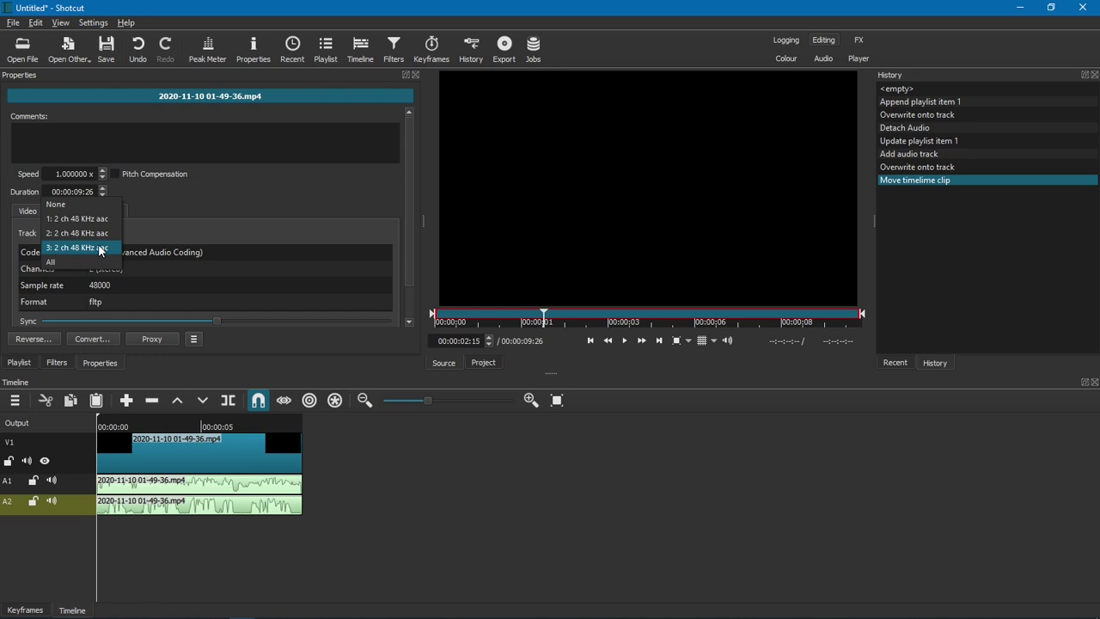
click(101, 249)
click(31, 365)
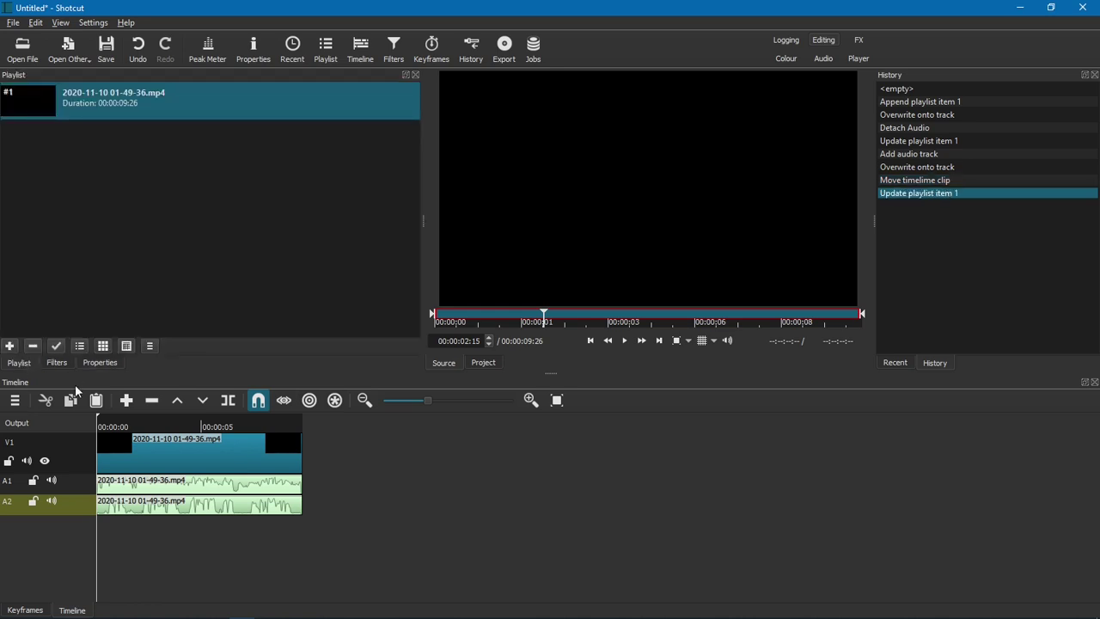
Step: Add audio track A3 and place the clip on it, aligned at the timeline start
right_click(74, 504)
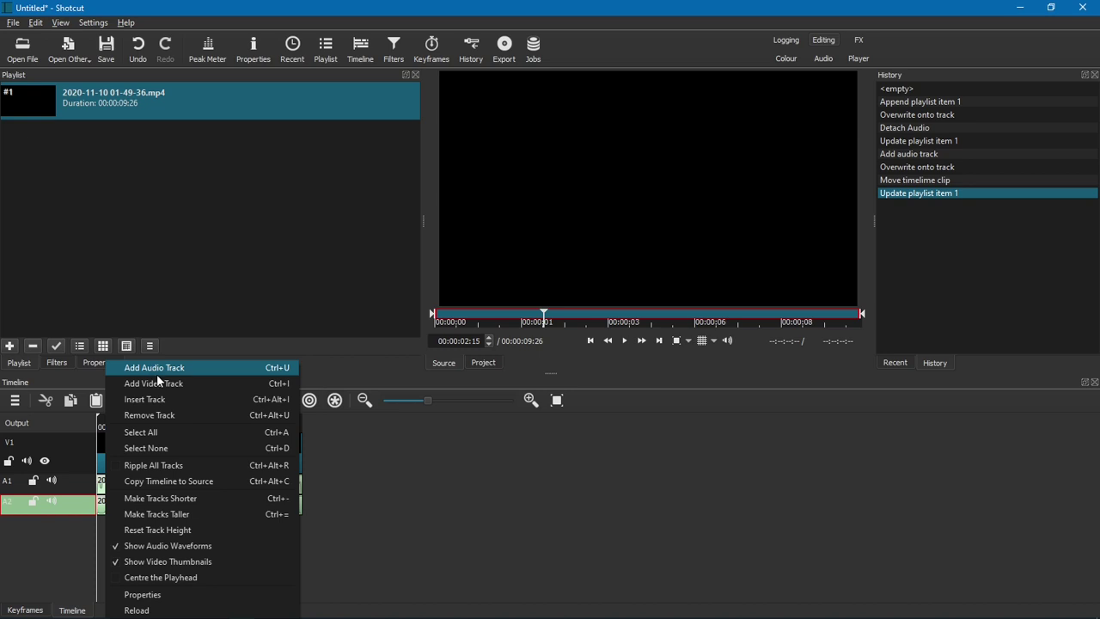
click(176, 370)
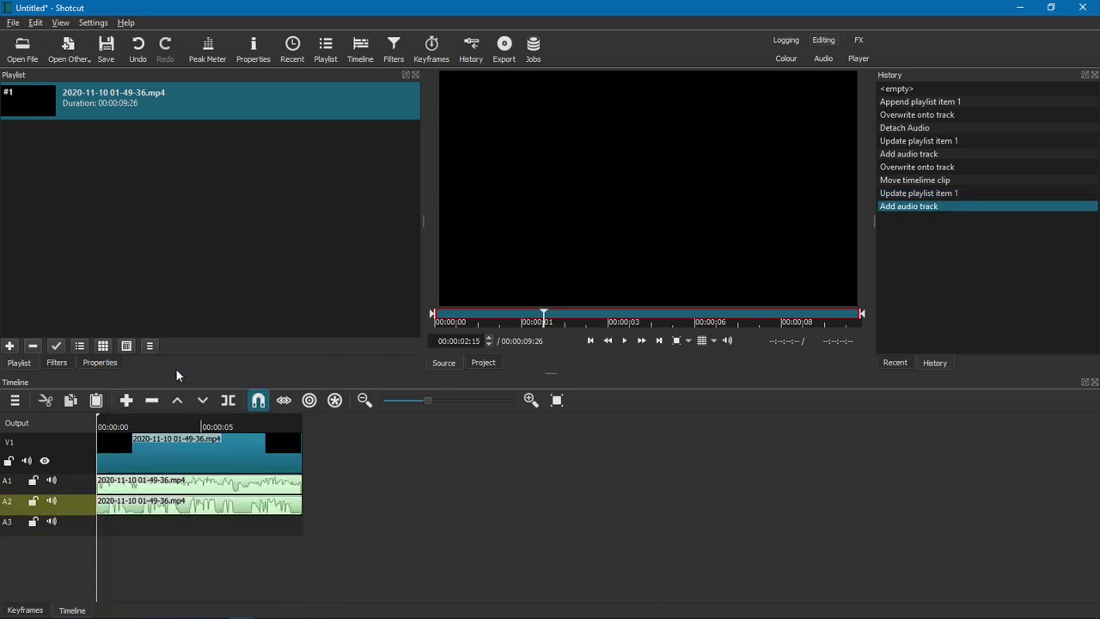
drag(175, 103, 203, 530)
drag(203, 530, 147, 521)
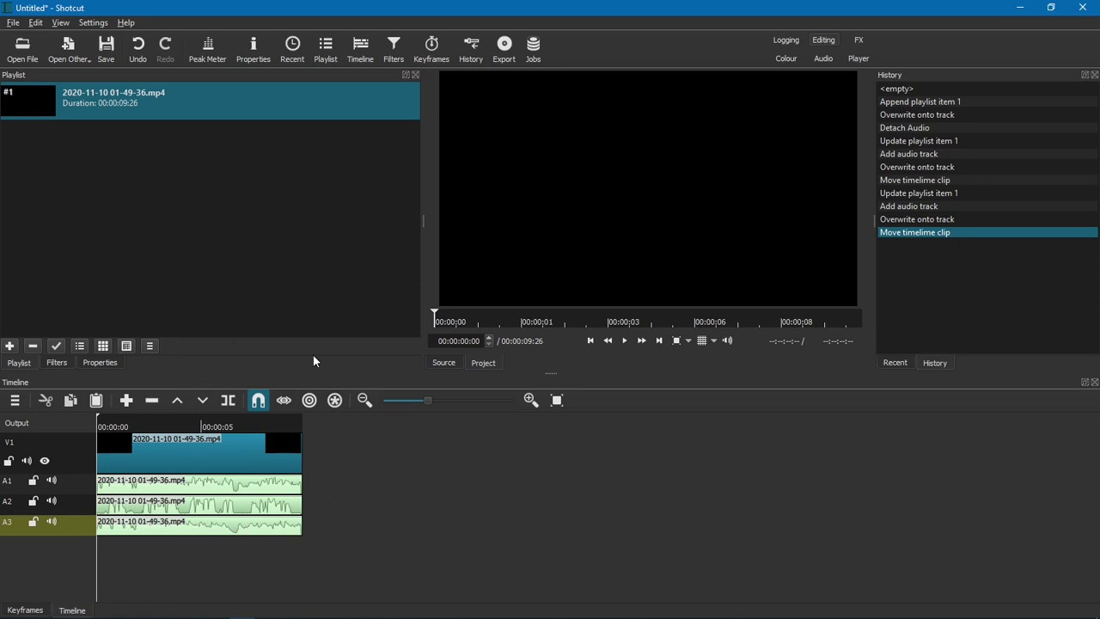
click(51, 520)
click(51, 501)
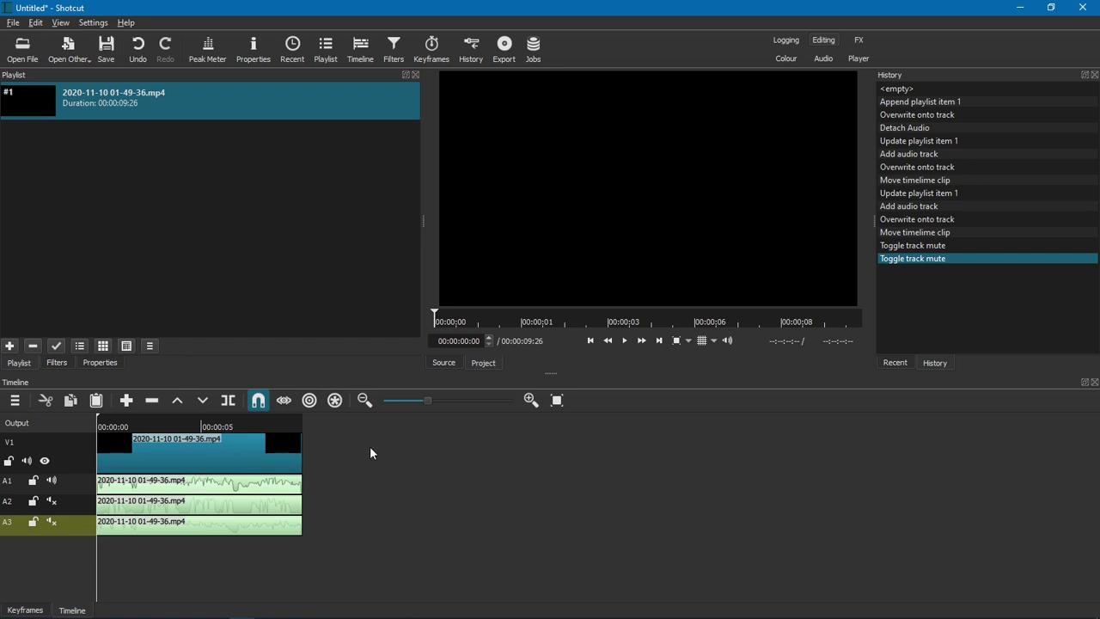
click(625, 342)
click(607, 341)
click(50, 501)
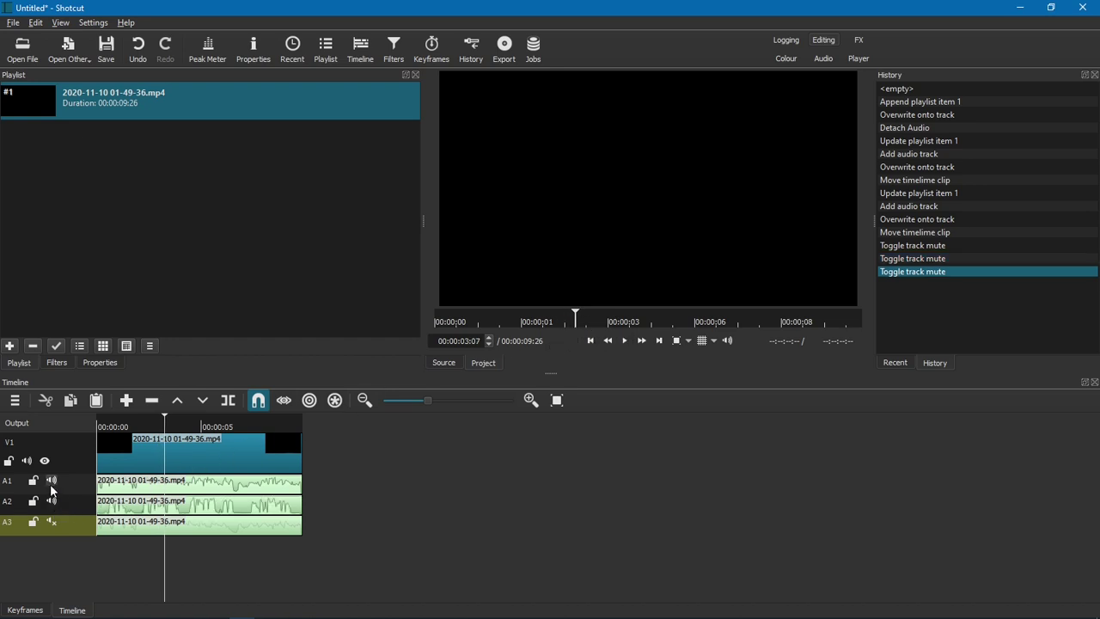
click(51, 481)
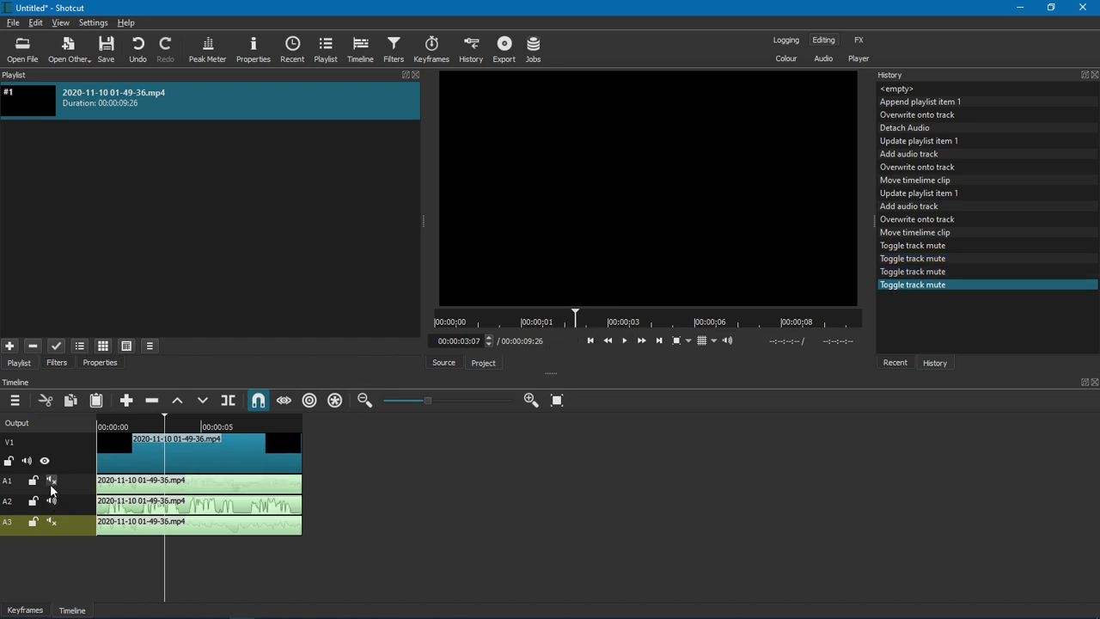
click(627, 340)
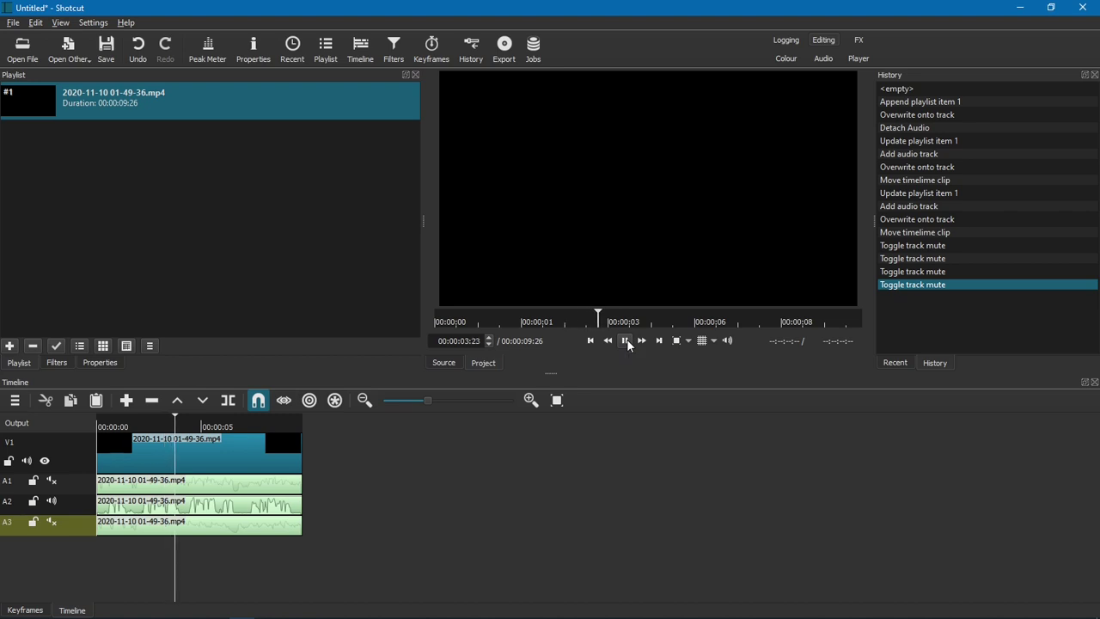
click(627, 340)
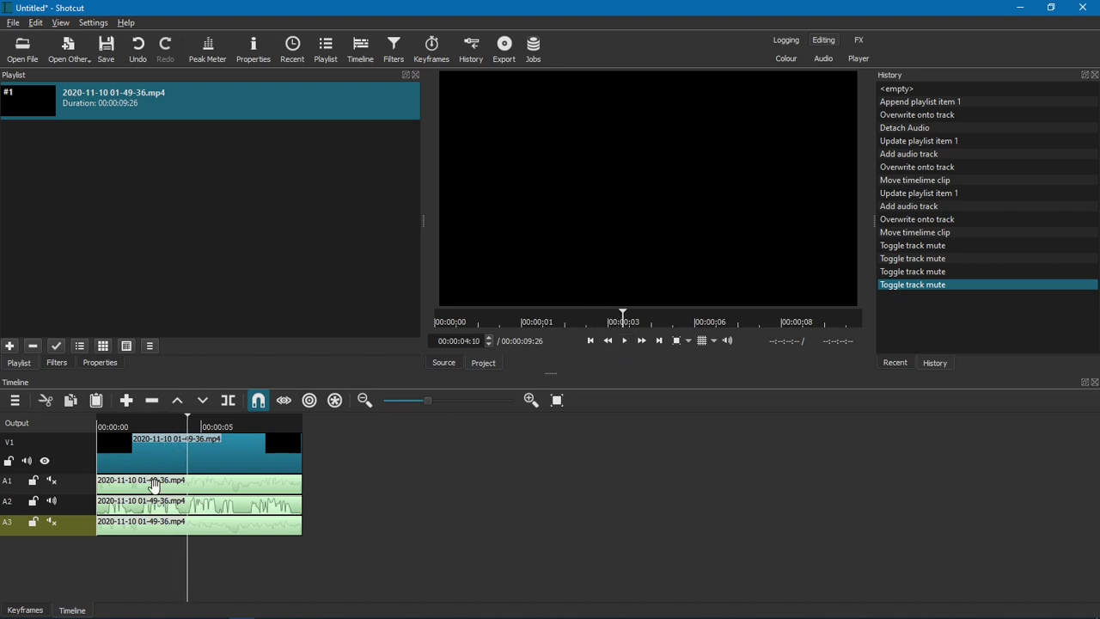
click(52, 502)
click(50, 522)
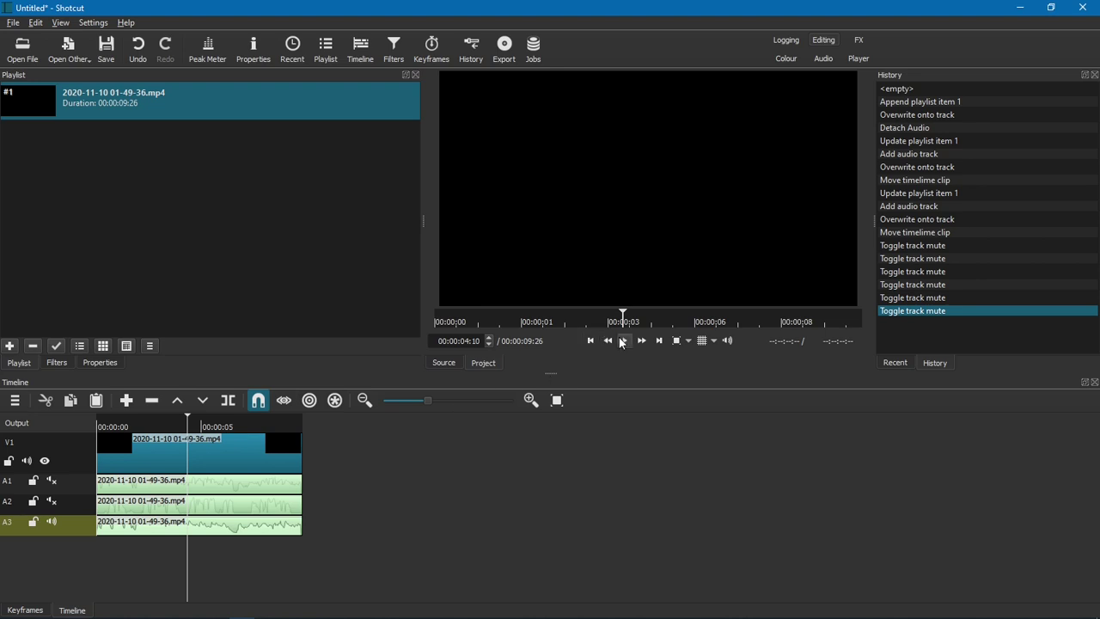
click(623, 341)
click(627, 338)
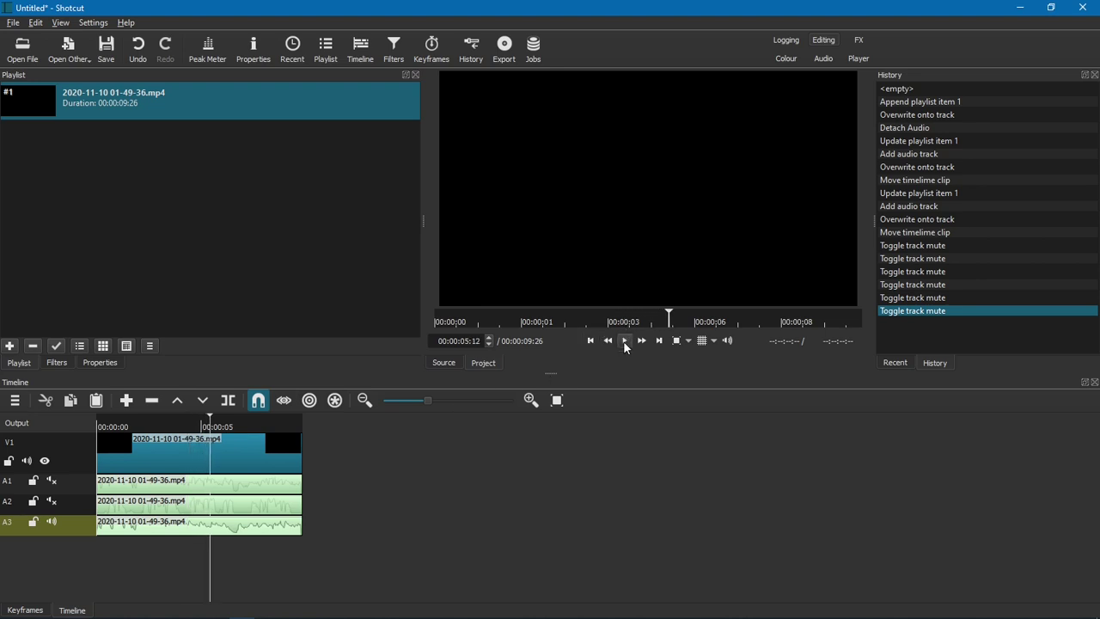
click(52, 523)
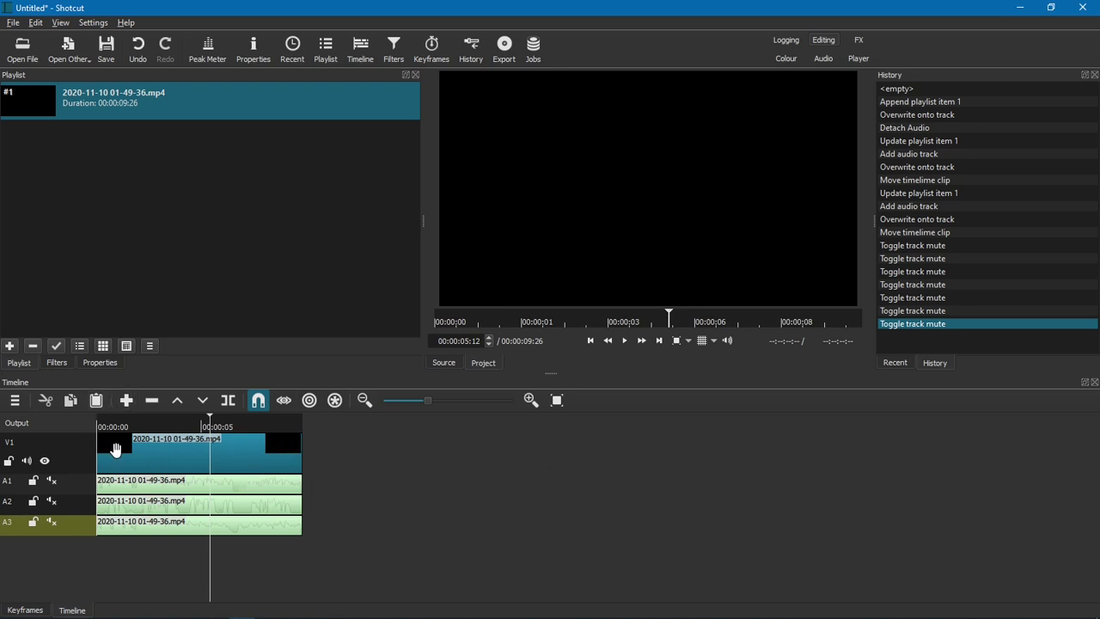
click(51, 481)
click(51, 500)
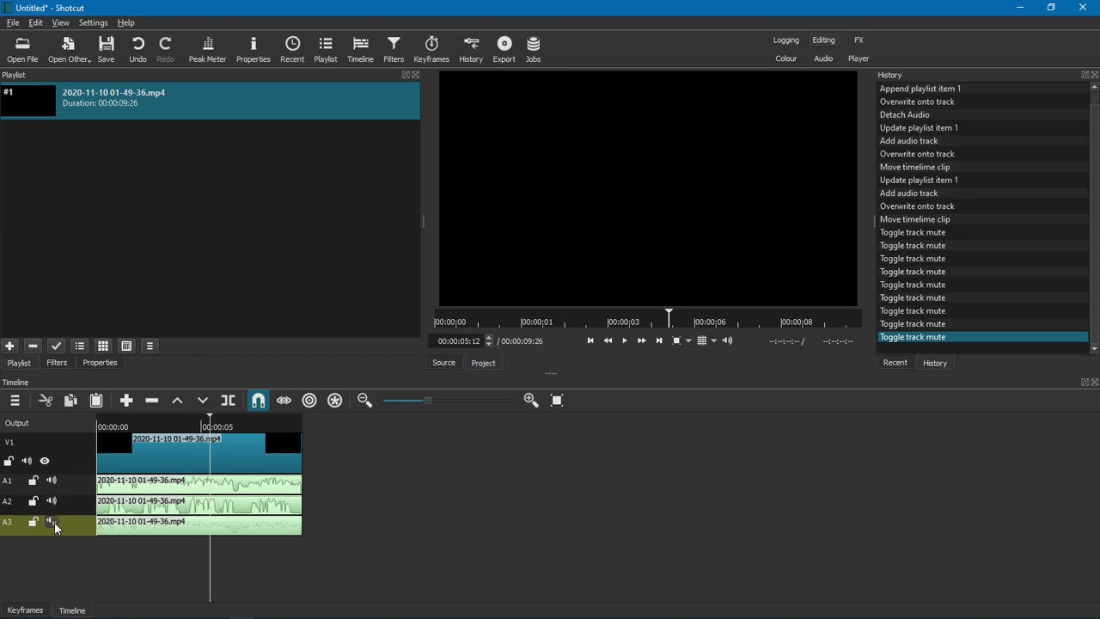
click(51, 522)
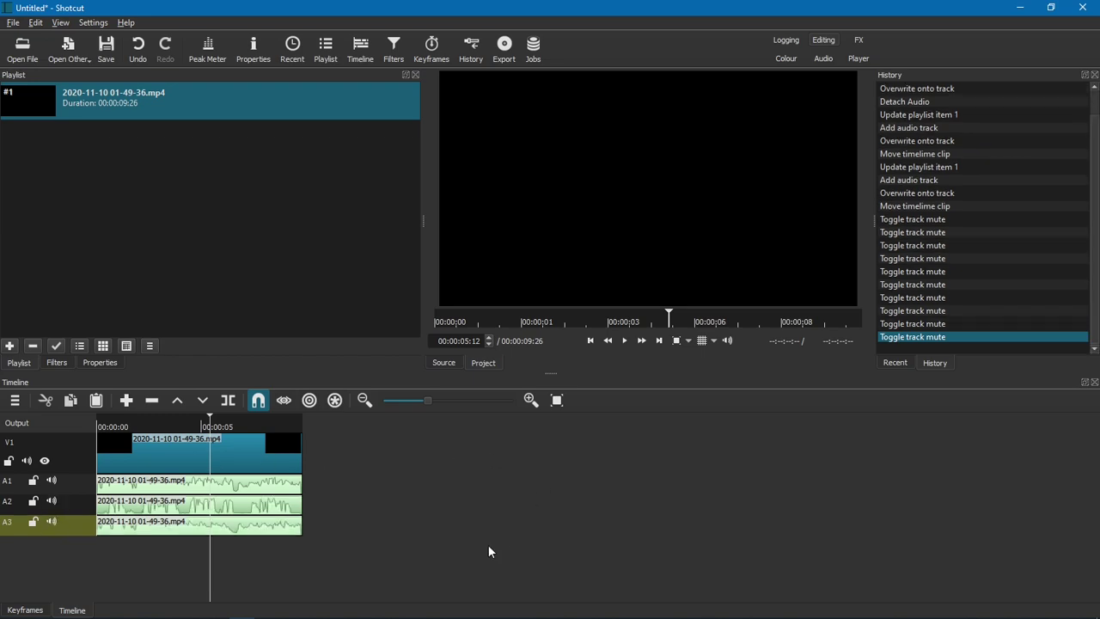